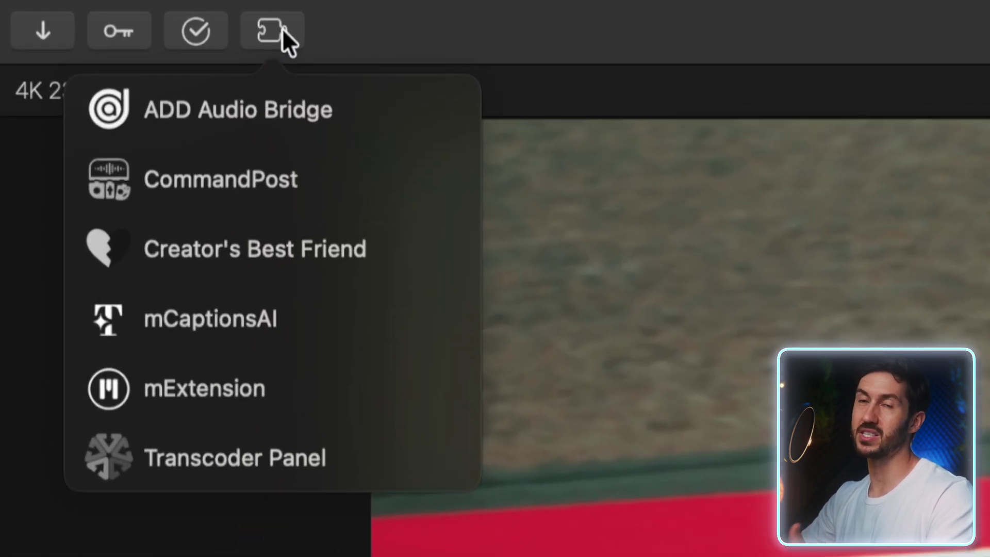
Launch the mUpscalerAI standalone app from mExtension's mSoftware section.
click(252, 391)
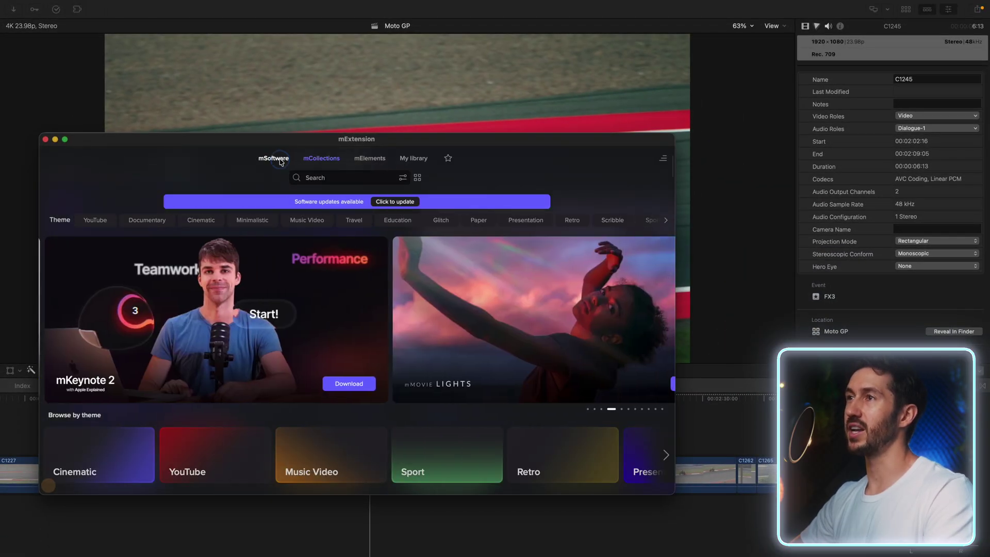
click(281, 160)
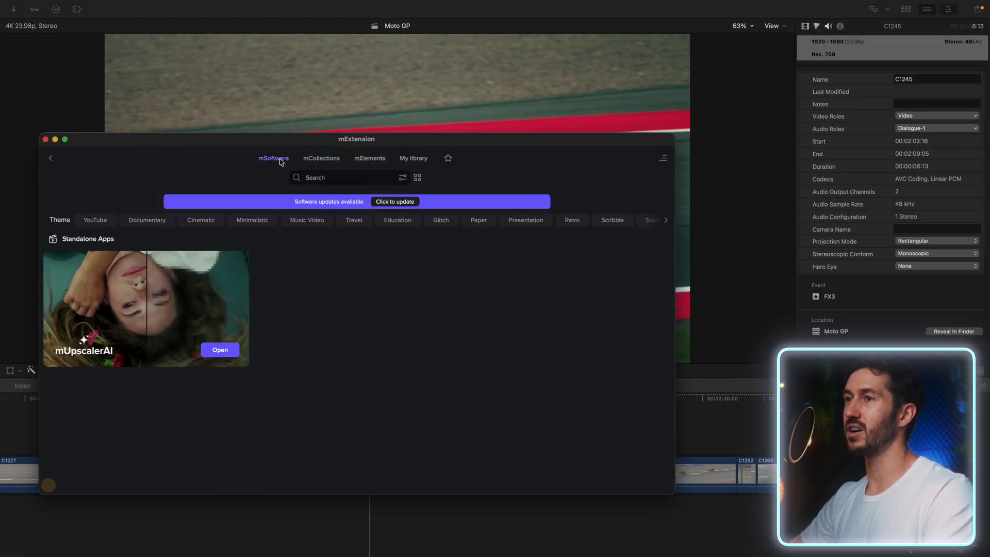
click(230, 352)
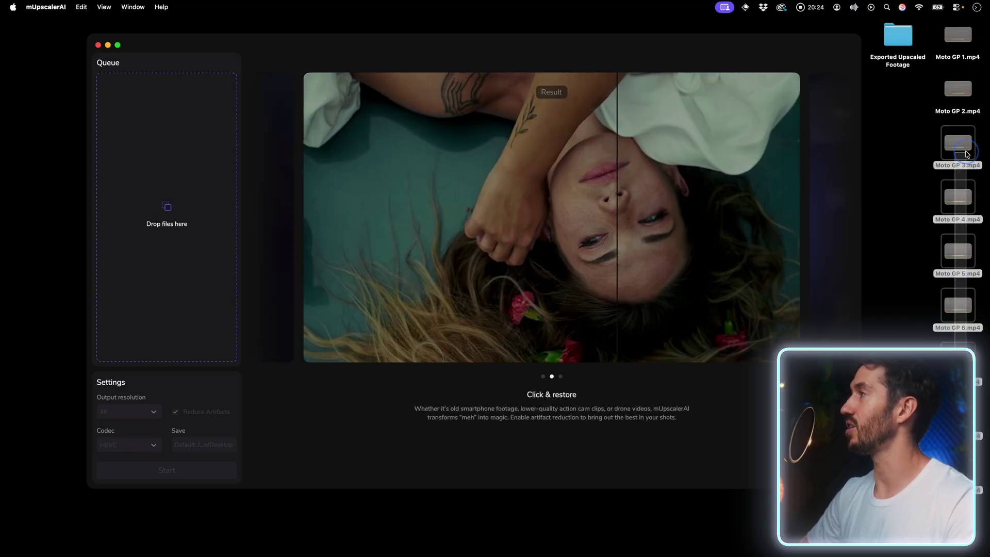
Add Moto GP 1–9.mp4 from the desktop to the upscaling queue.
drag(983, 541, 952, 37)
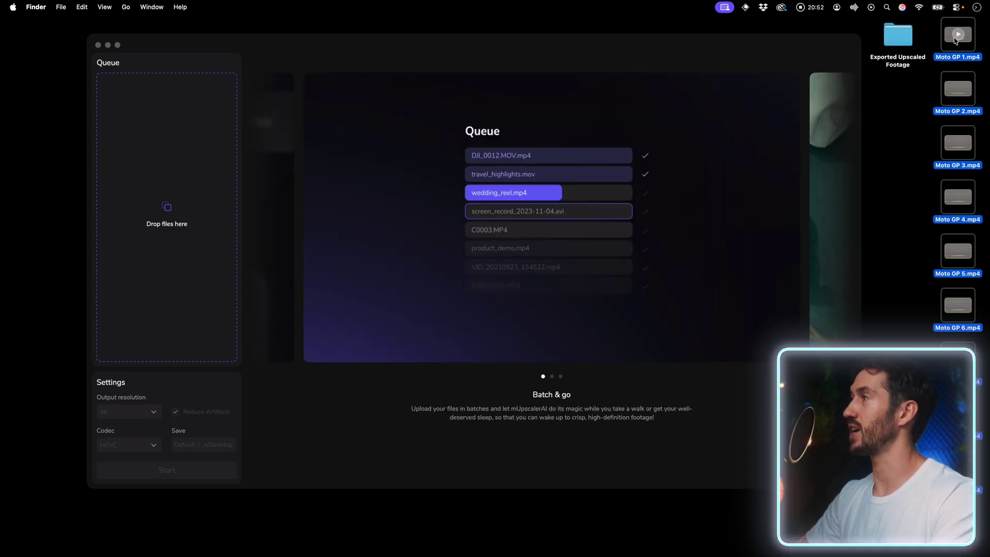
drag(965, 167, 172, 221)
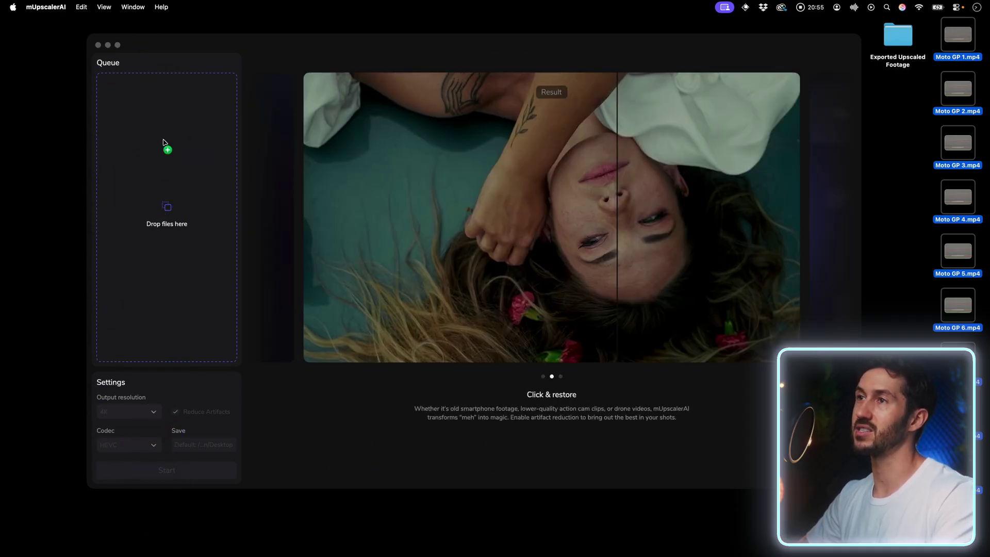
drag(162, 144, 209, 100)
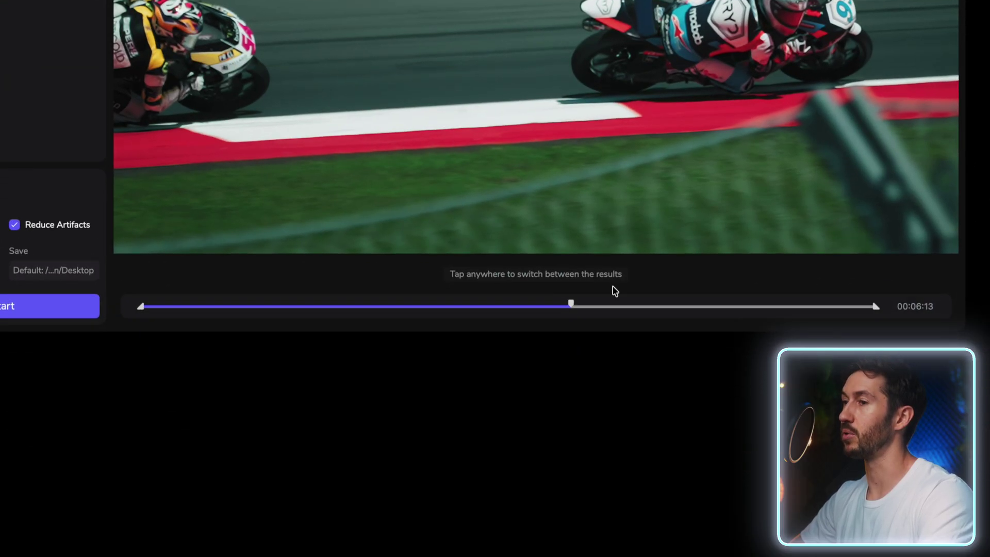
Trim Moto GP 4's start later and its end to 00:05:03, then scrub to check a frame.
drag(140, 307, 206, 308)
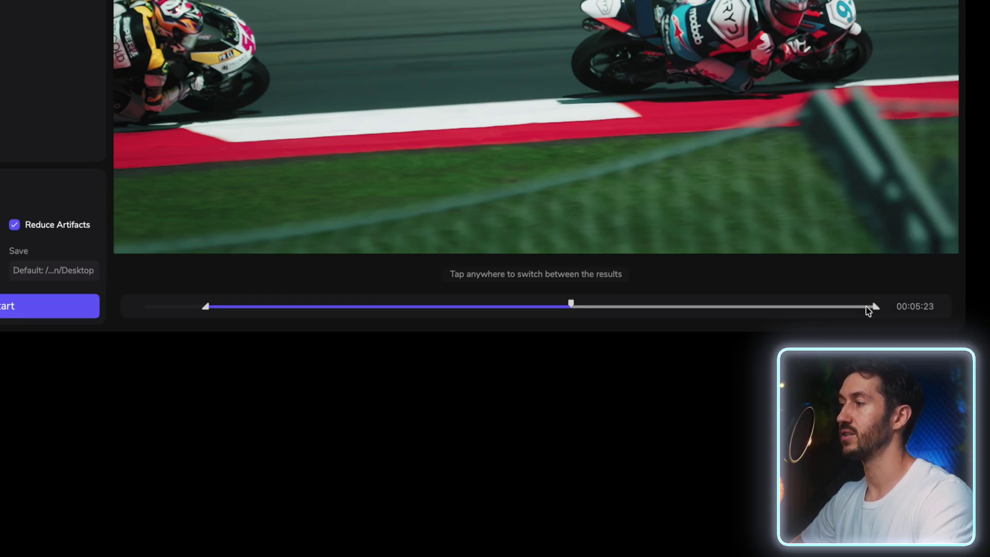
drag(875, 309, 783, 307)
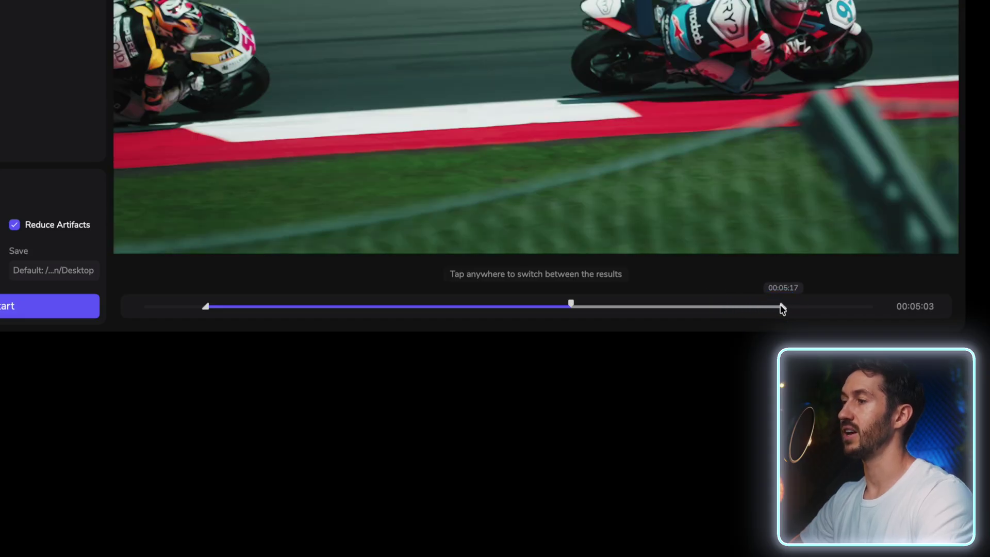
drag(572, 305, 349, 290)
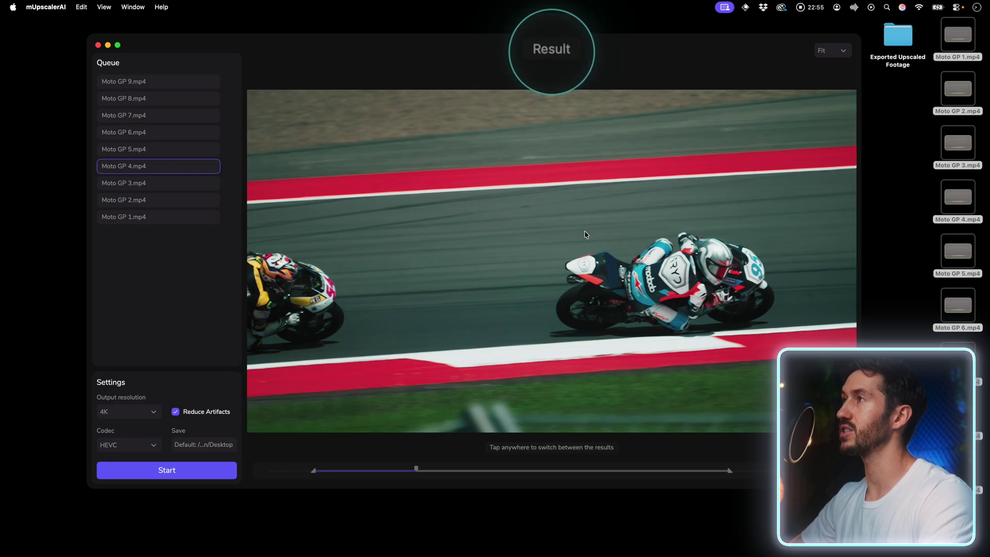
Zoom the Moto GP 6 preview to 300% and switch between original and upscaled footage.
click(584, 253)
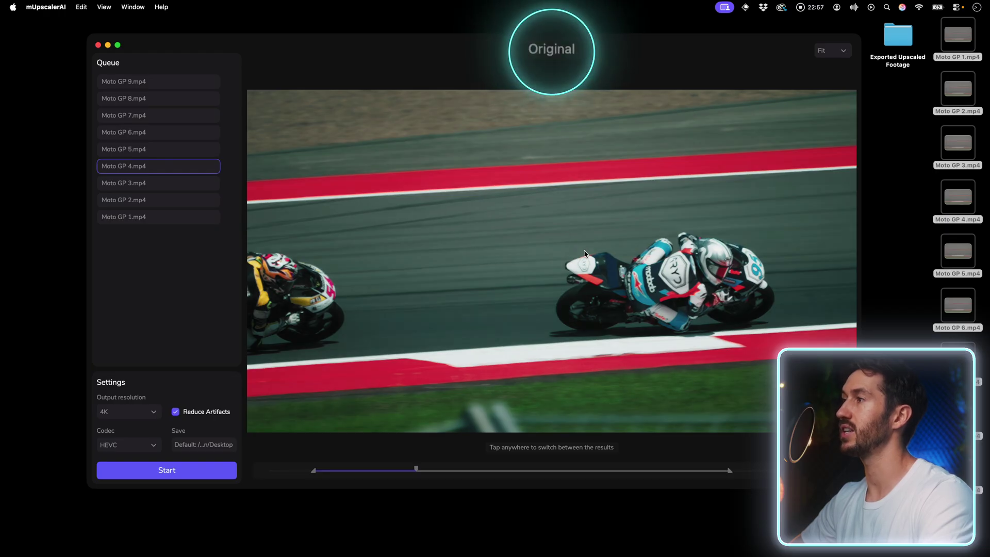
click(841, 54)
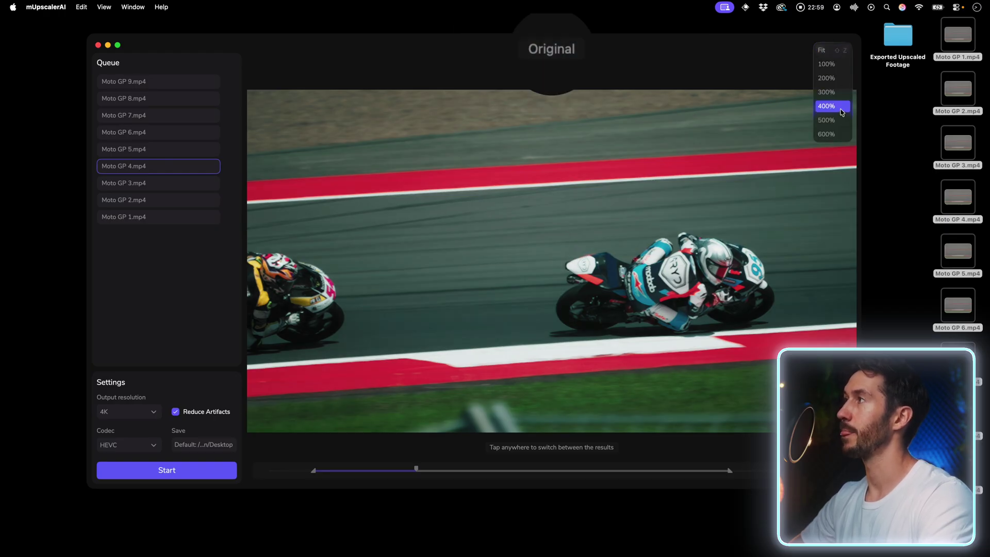
click(844, 102)
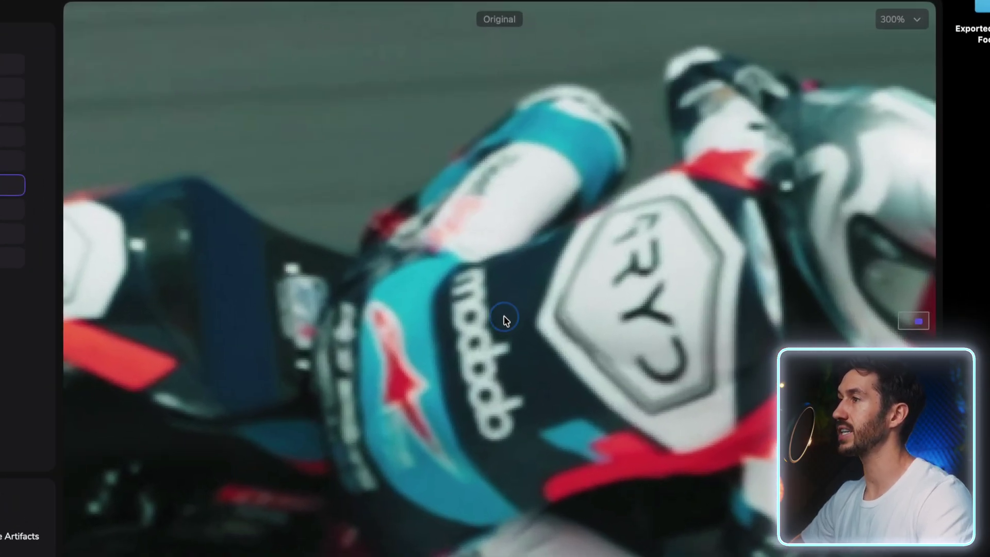
click(556, 261)
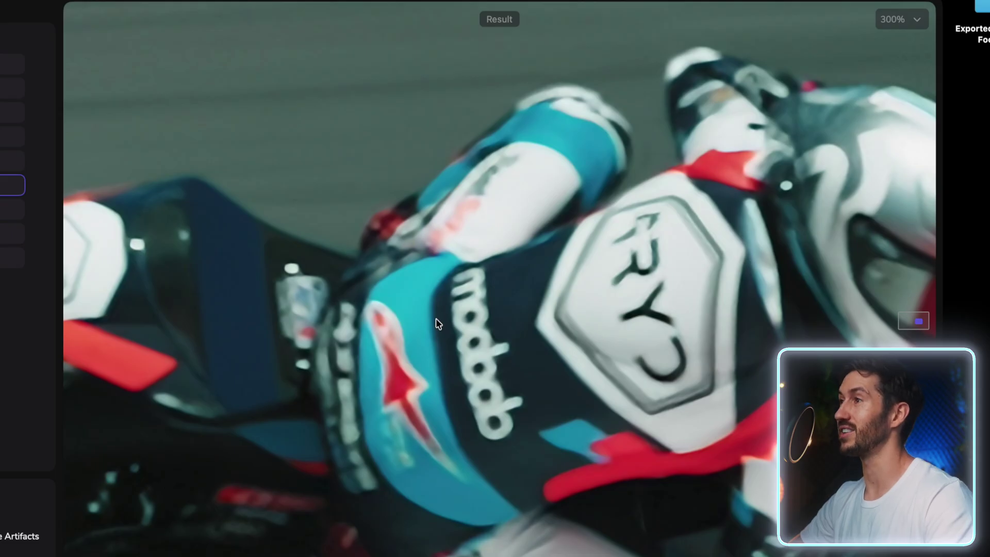
click(453, 323)
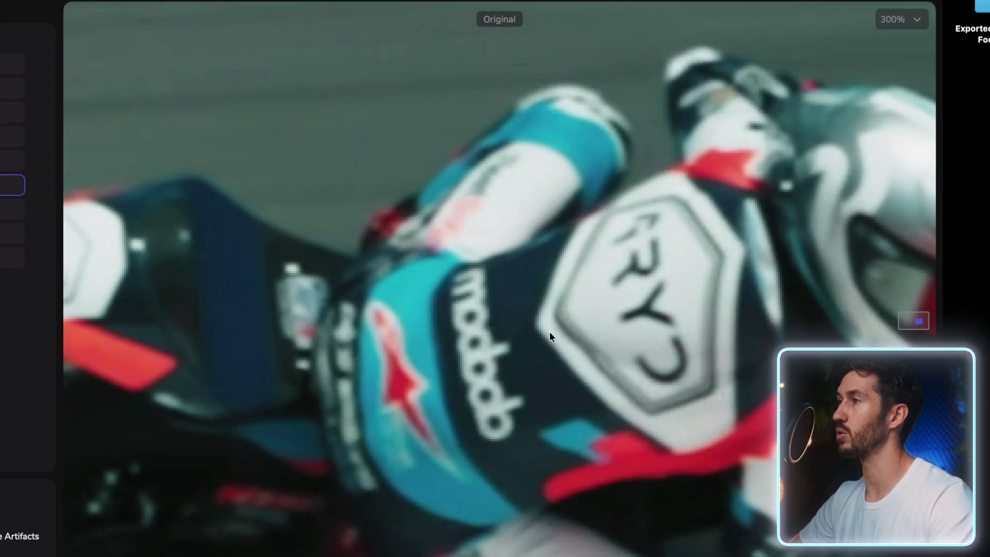
Compare original and upscaled frames on the wheel detail, then fit the frame with Shift+Z.
click(500, 326)
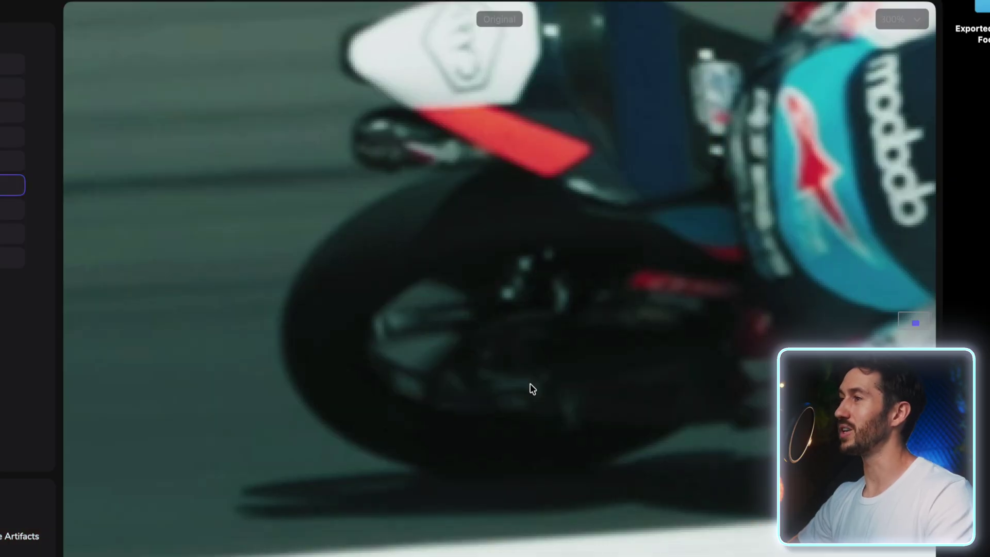
click(533, 423)
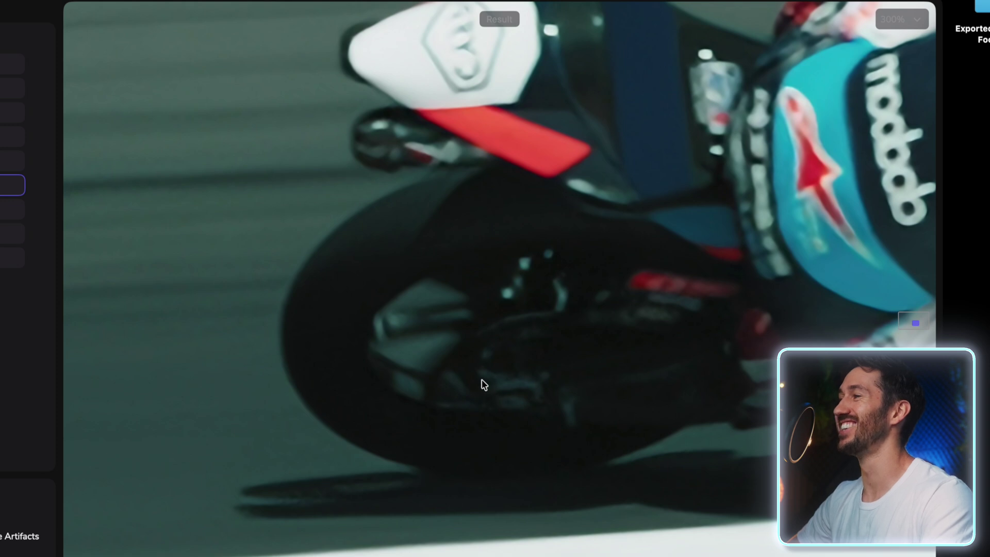
click(490, 432)
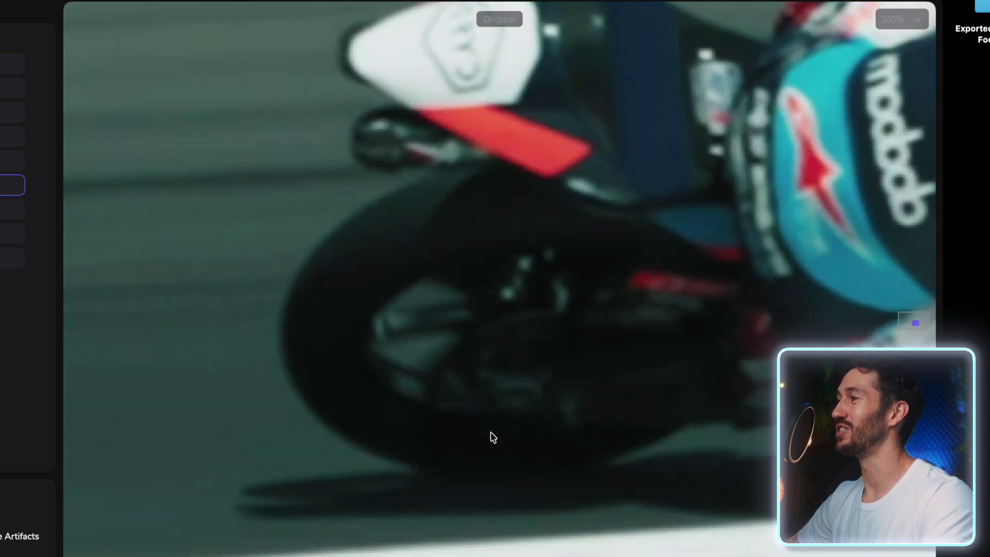
click(520, 420)
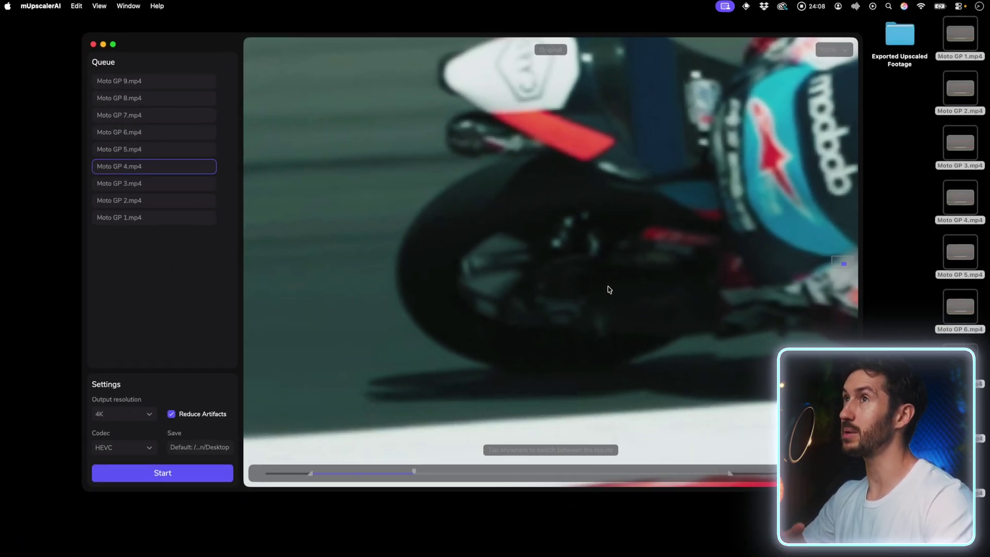
key(shift+z)
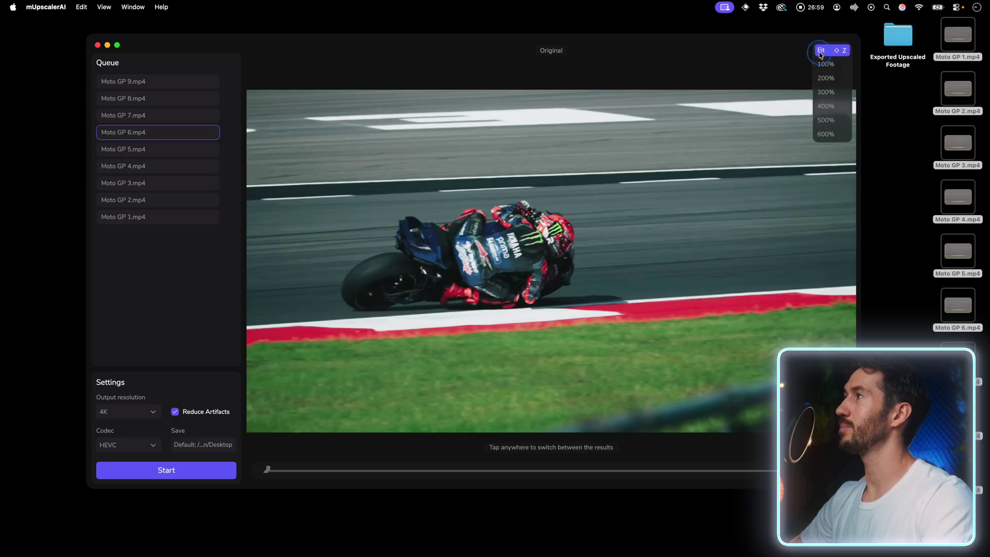
At 300%, toggle Moto GP 6 between original and upscaled views of the rider's suit.
click(836, 93)
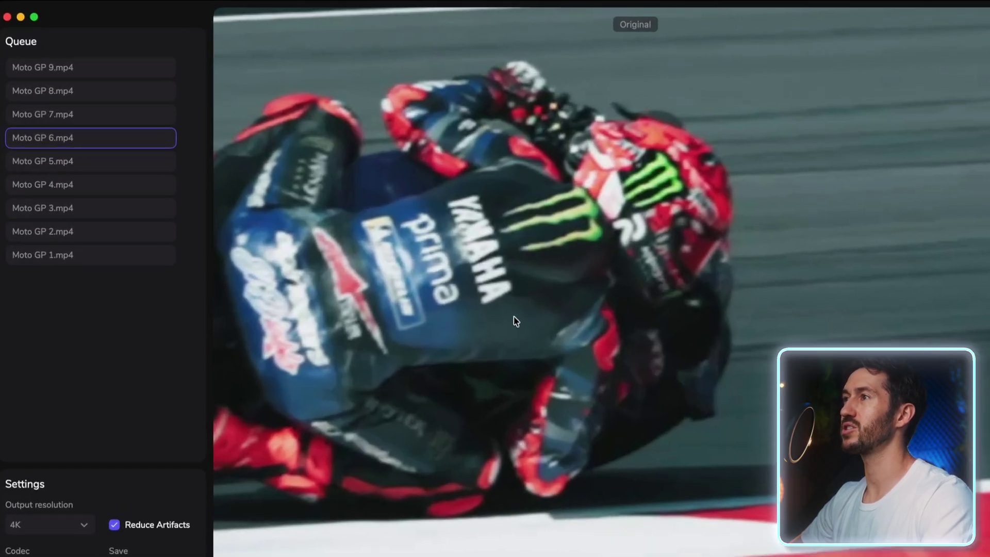
click(493, 375)
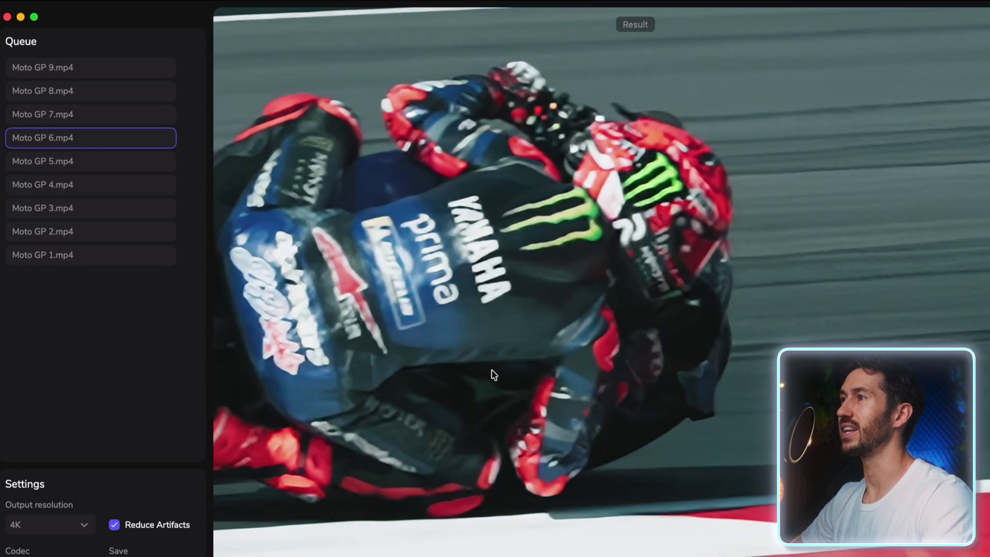
click(487, 377)
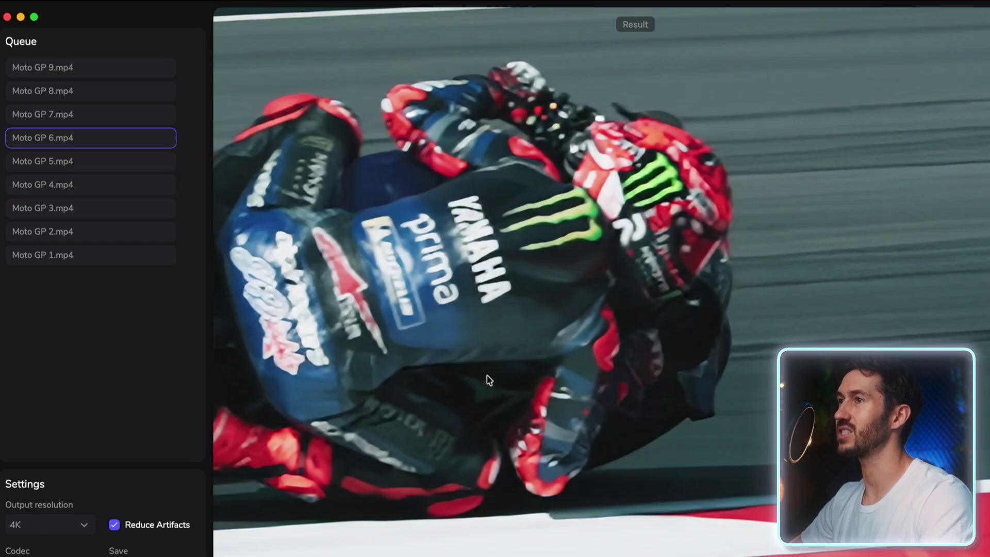
click(489, 379)
click(489, 378)
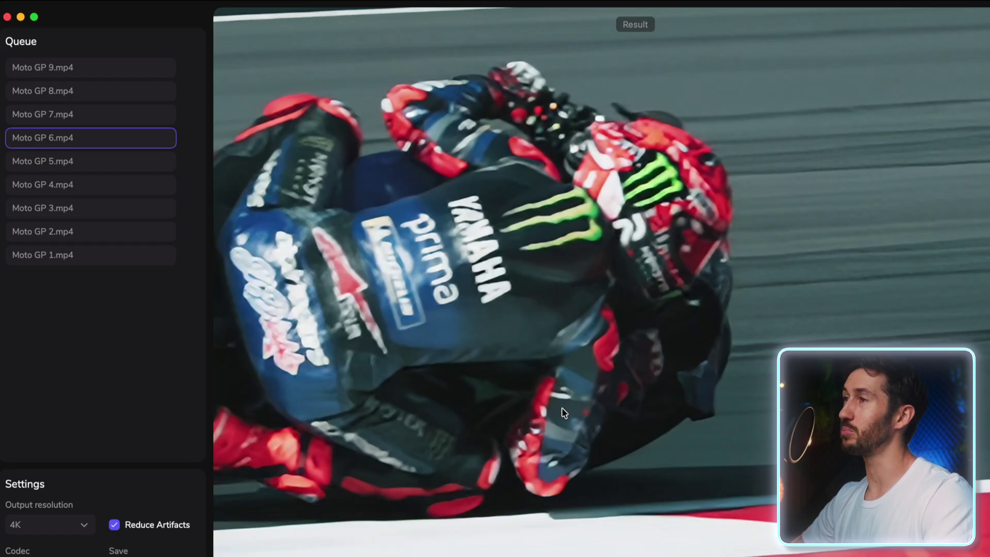
click(506, 350)
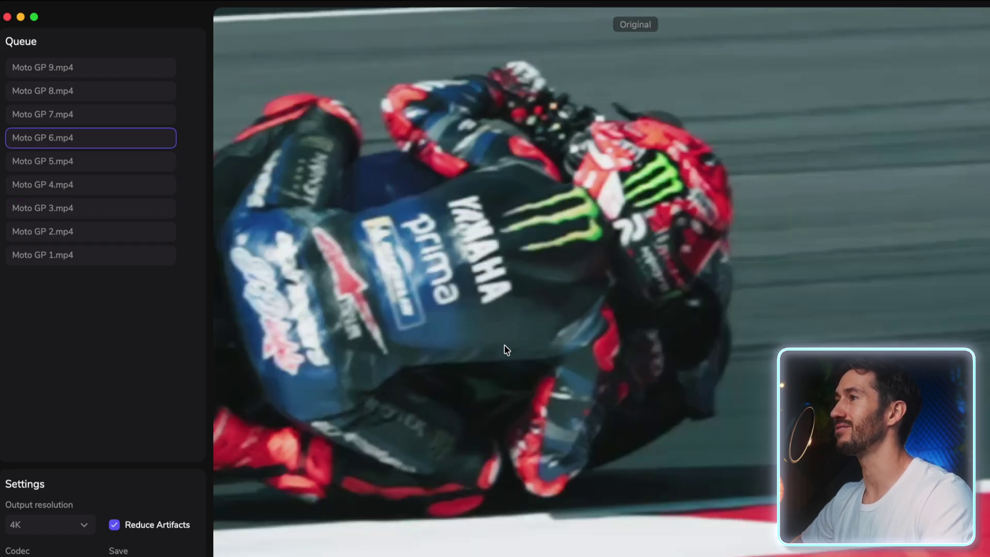
click(506, 348)
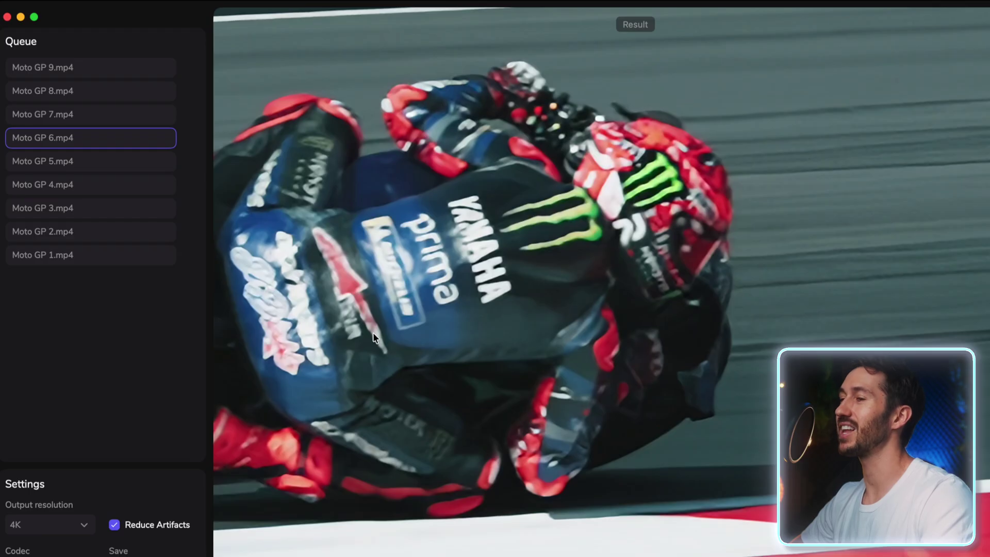
click(418, 325)
click(416, 323)
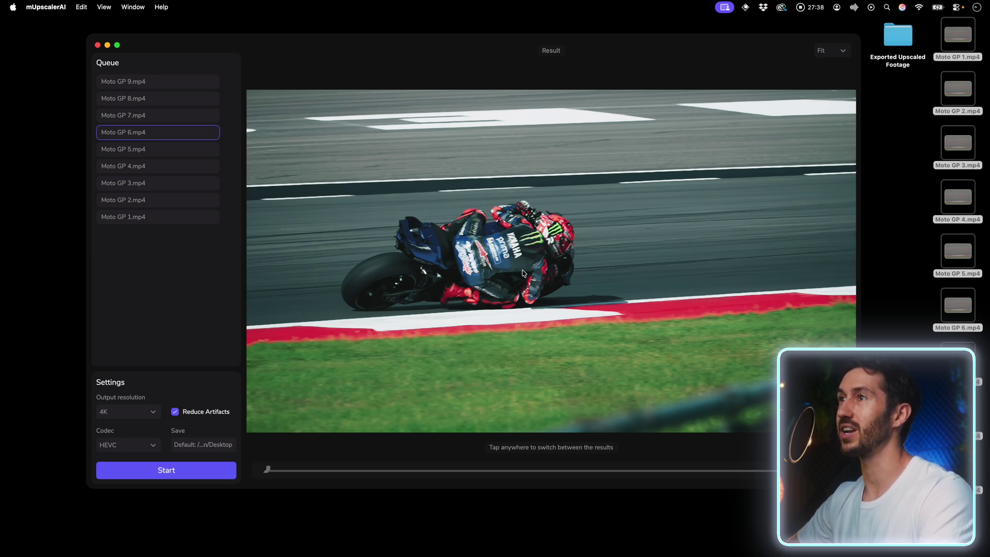
Preview Moto GP 9 and keep the output at 4K resolution with the HEVC codec.
click(166, 82)
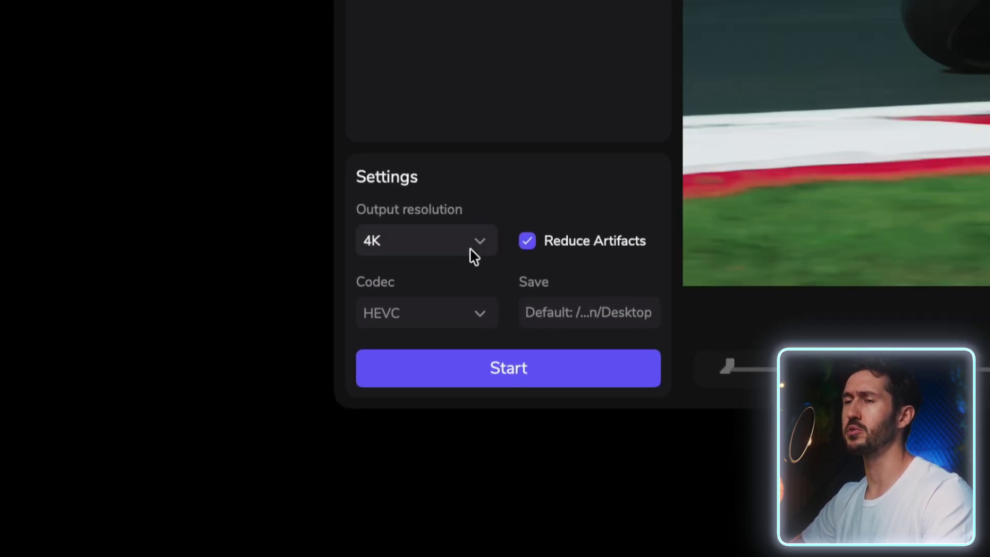
click(465, 252)
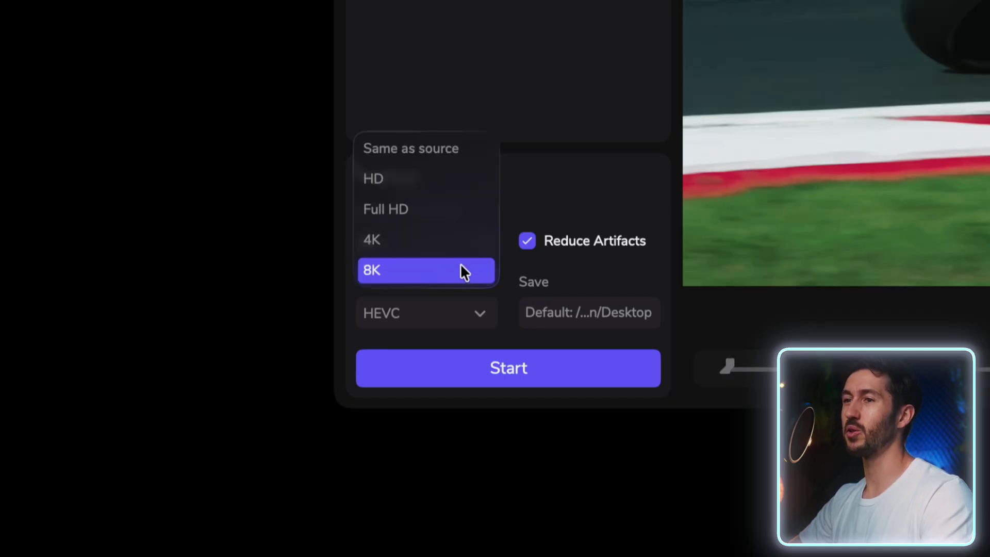
click(466, 239)
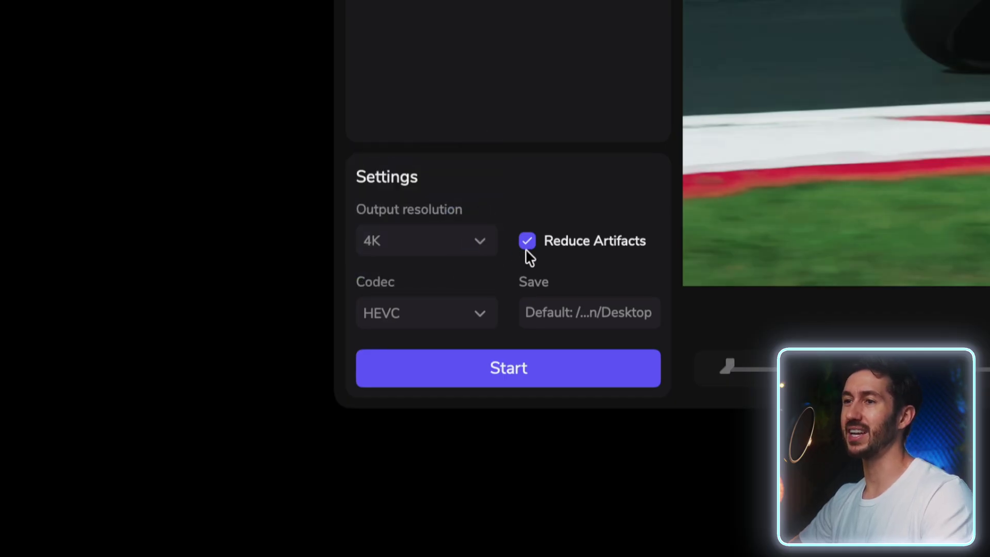
click(446, 325)
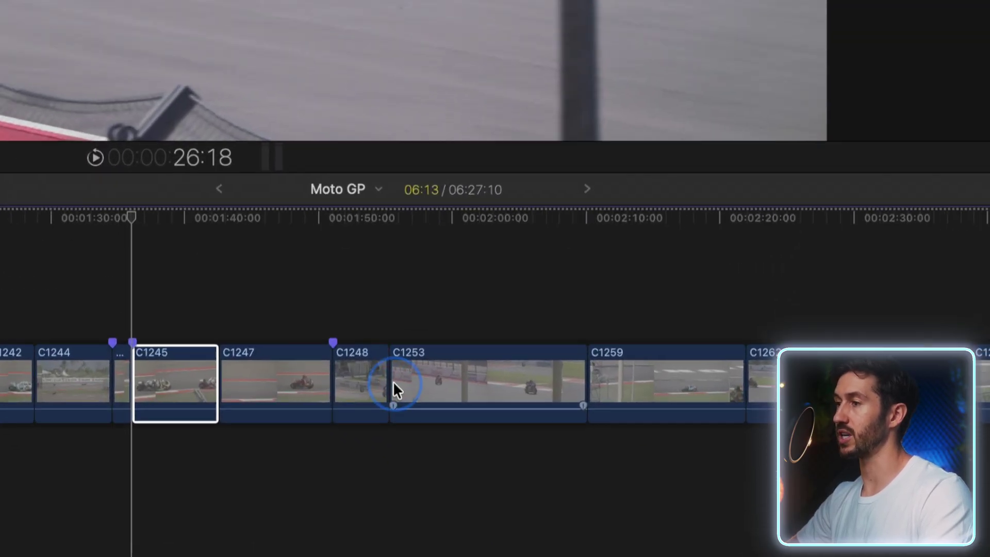
Trim clip C1253's end to 14:20 and bring up the custom share export settings.
drag(490, 478, 587, 470)
drag(605, 373, 587, 380)
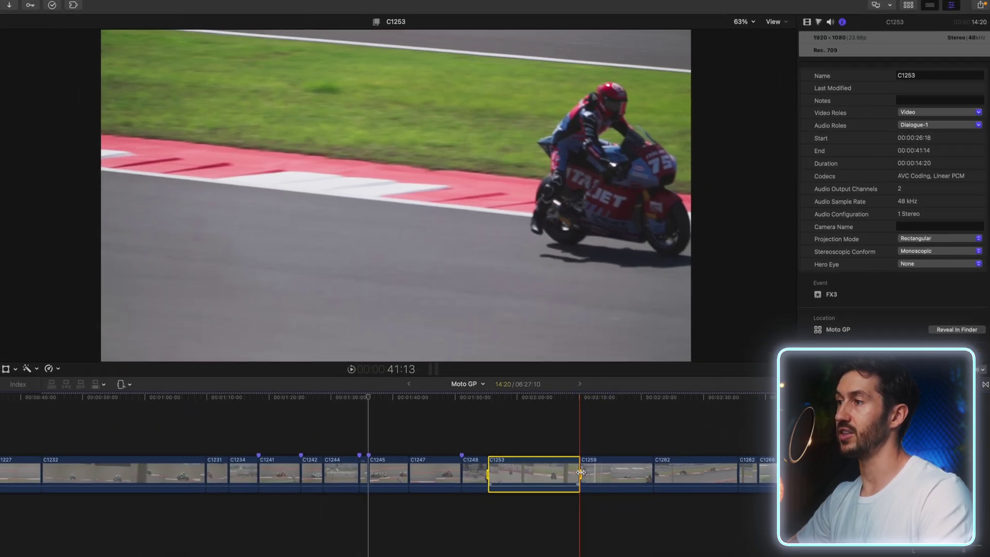
key(super+e)
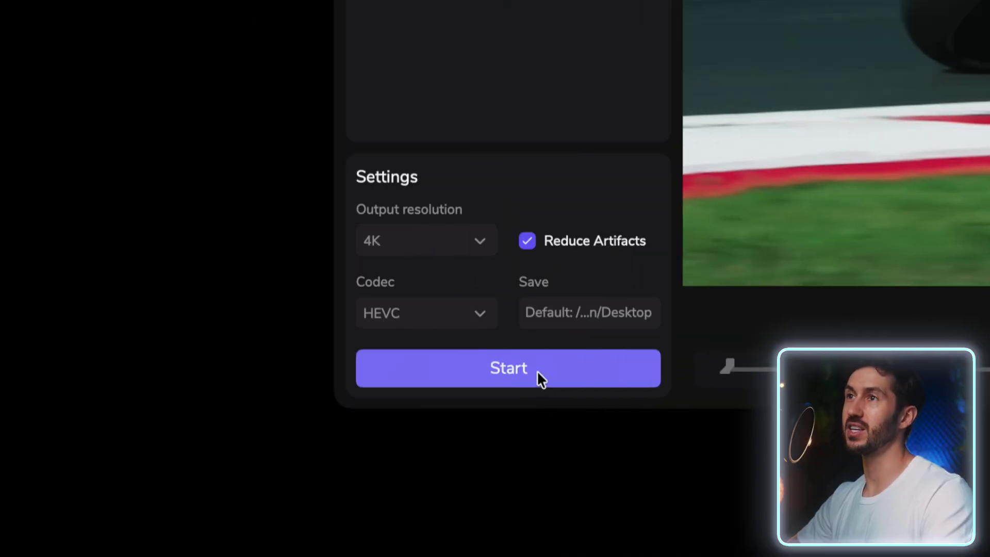
Start processing the nine-clip queue, with Moto GP 9 first at 0% progress.
click(537, 371)
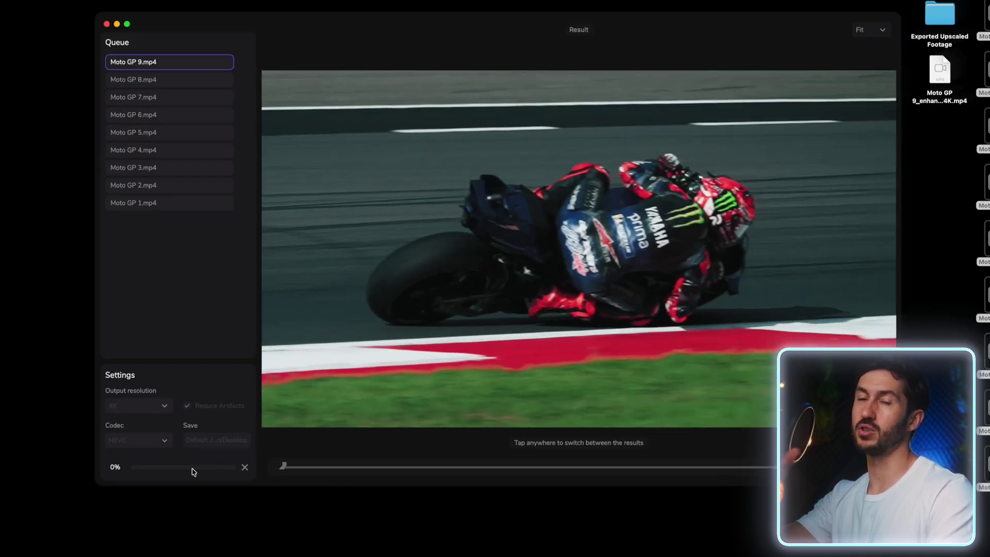